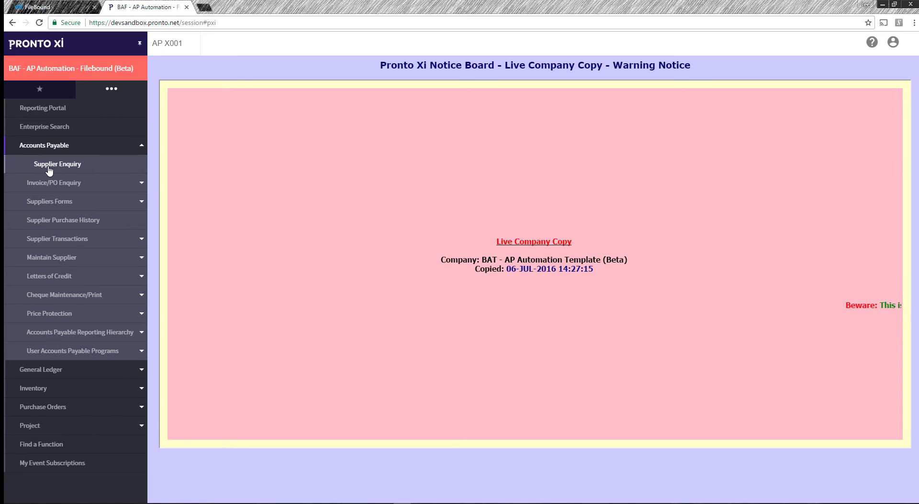
Step: Open Supplier Enquiry under Accounts Payable, find supplier TELSTRA and list its transactions
left_click(49, 169)
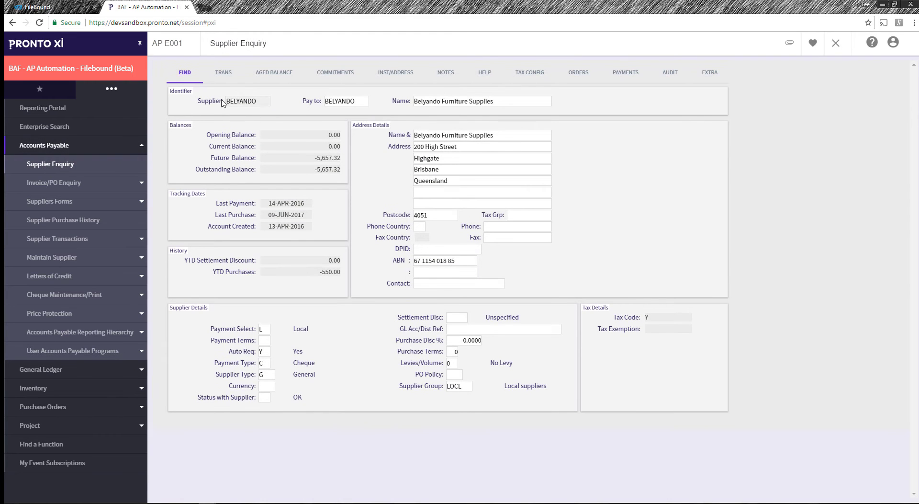
left_click(187, 73)
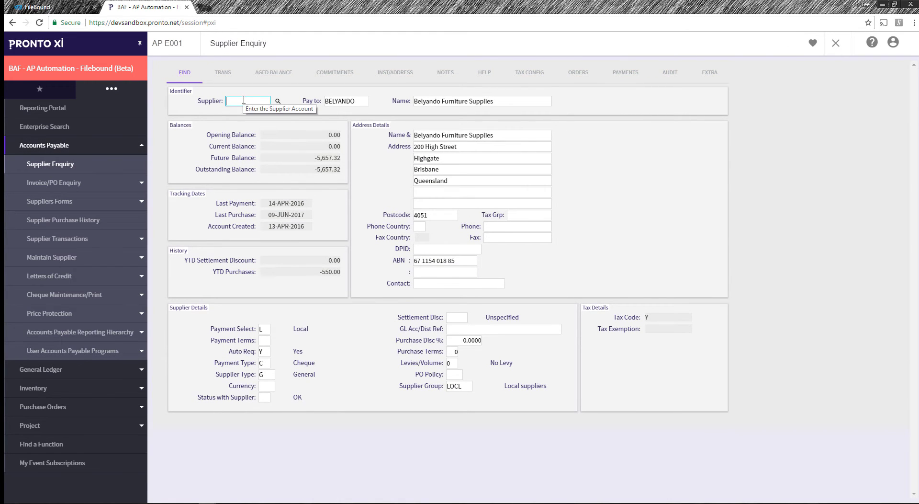
type("TELSTRA")
key("Return")
left_click(222, 72)
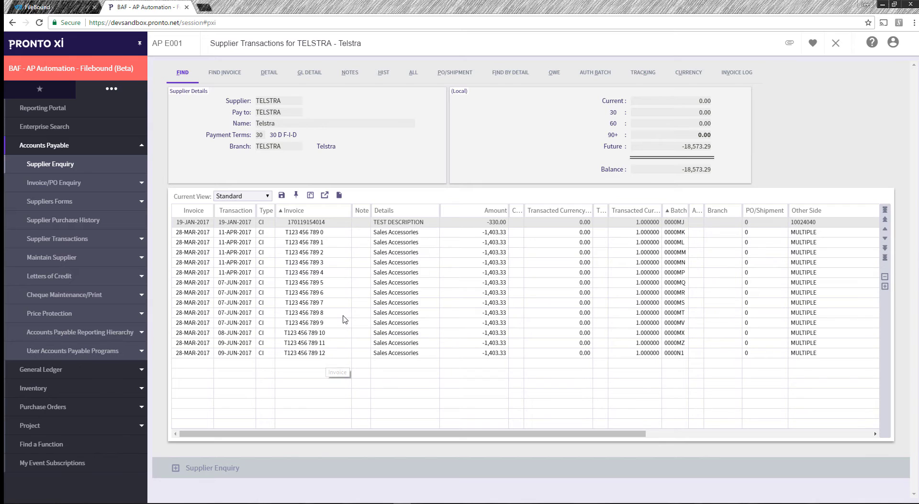
Step: Close the Telstra transactions, find supplier BELYANDO and list its transactions
left_click(836, 44)
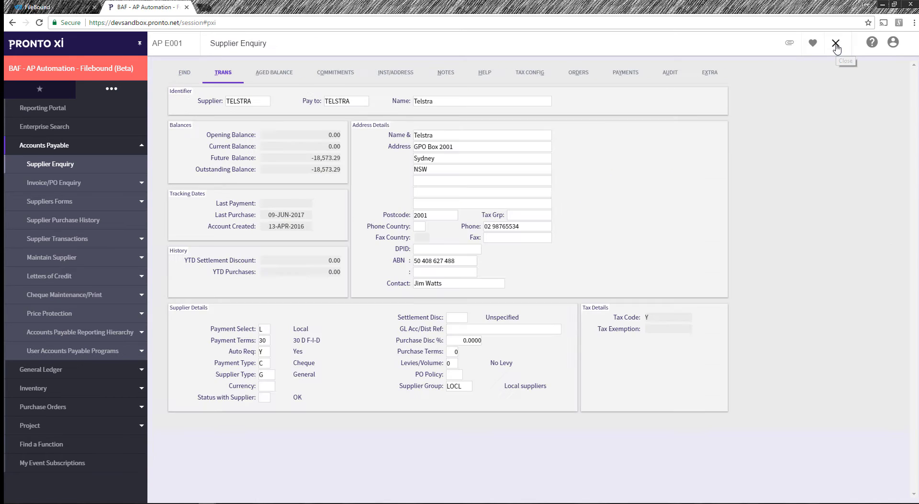
left_click(184, 75)
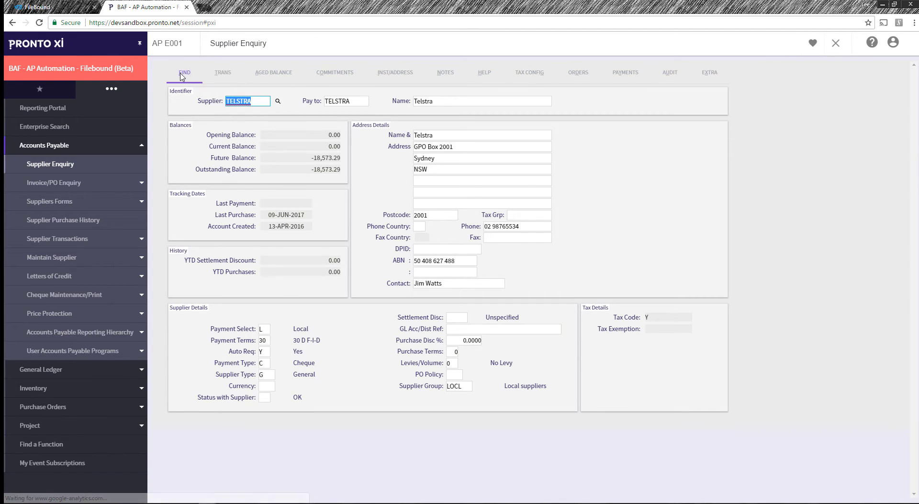
key("Return")
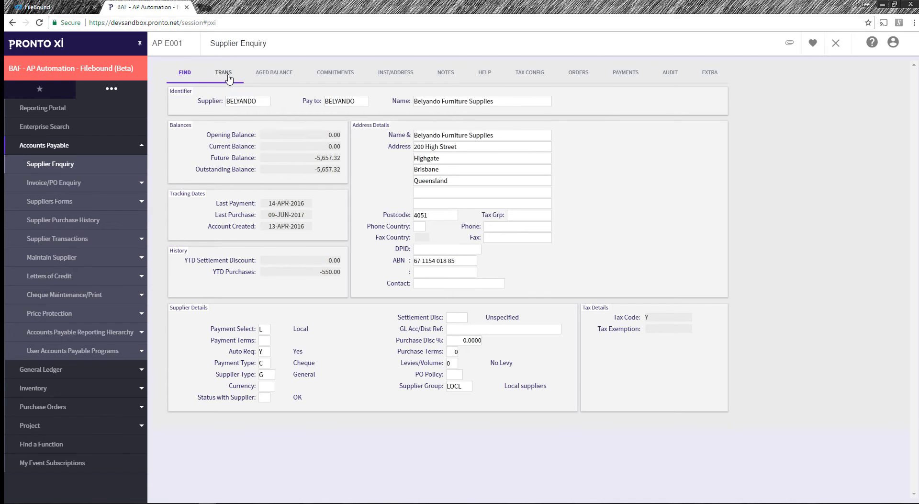
left_click(223, 72)
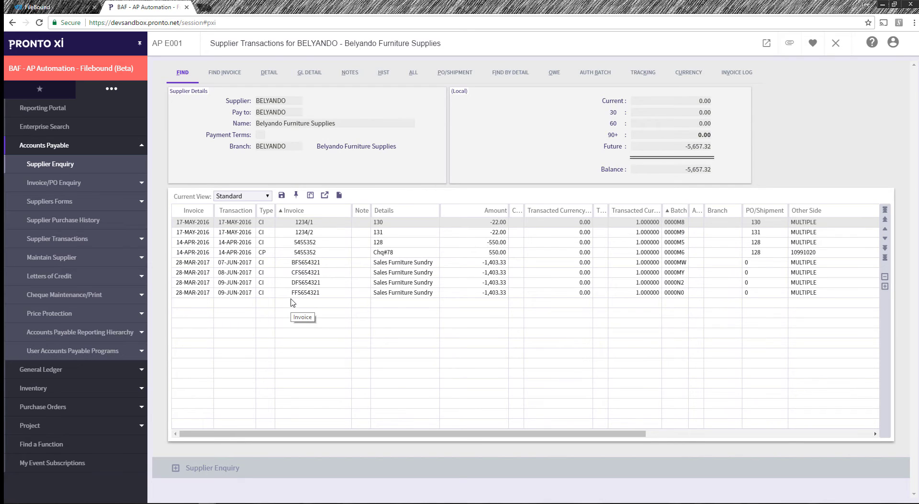
Step: Switch to FileBound, sign in with the prefilled credentials and show the AP Workflow assignments
left_click(65, 7)
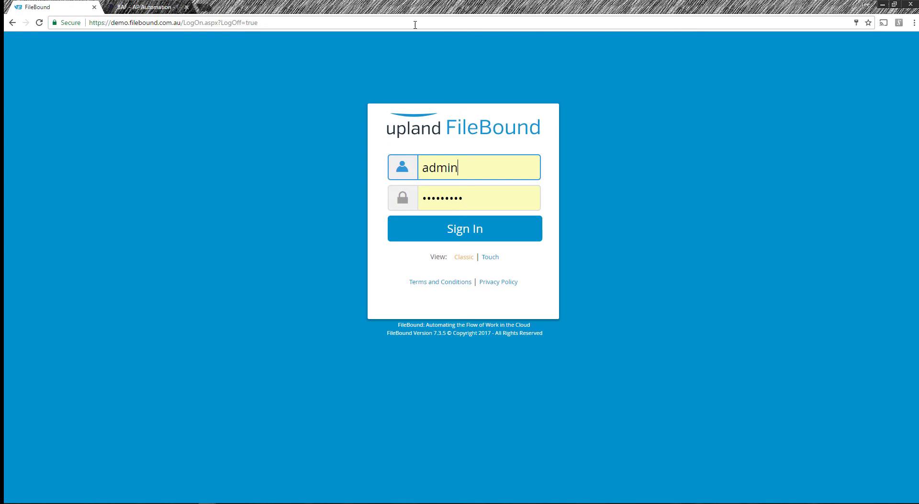
left_click(465, 231)
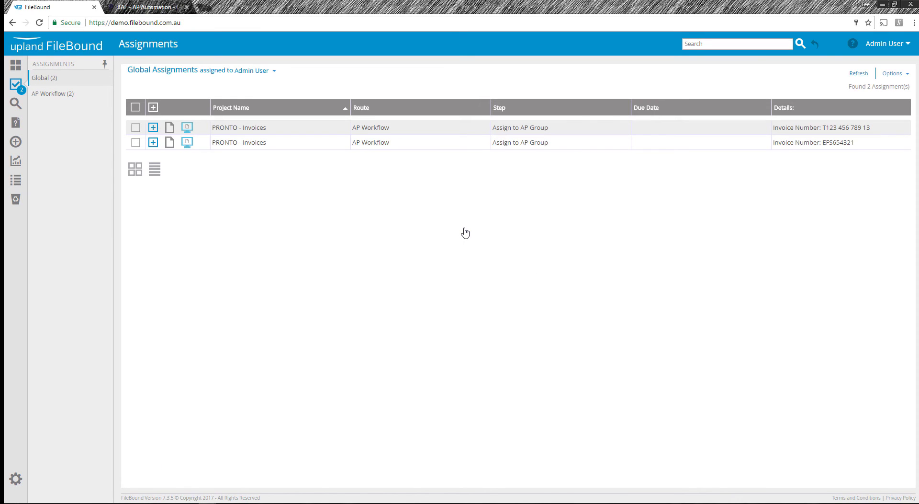
left_click(56, 95)
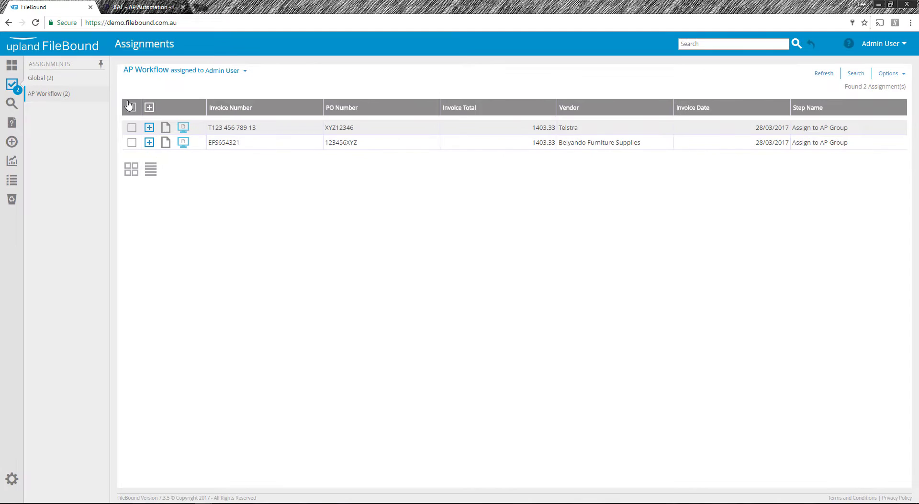
Step: Open both AP Workflow invoices in the viewer and examine the Telstra invoice's file details, page and related line items
left_click(130, 106)
left_click(131, 88)
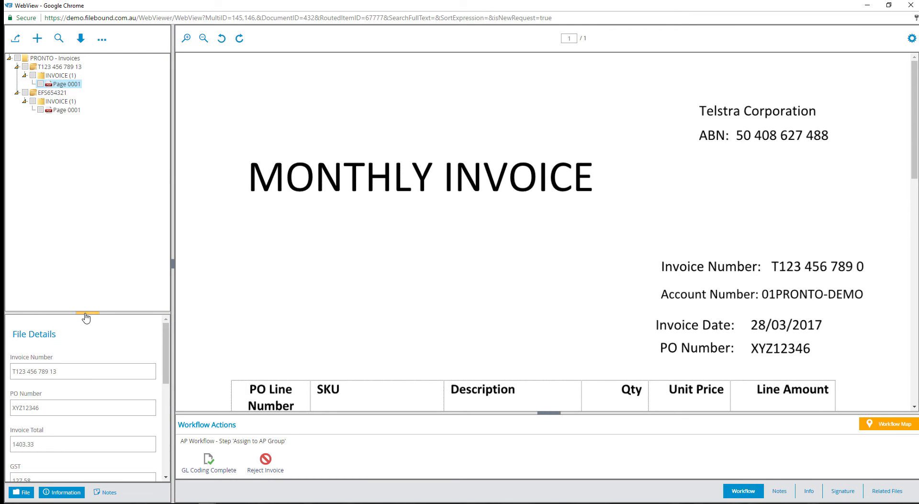
left_click_drag(86, 317, 87, 141)
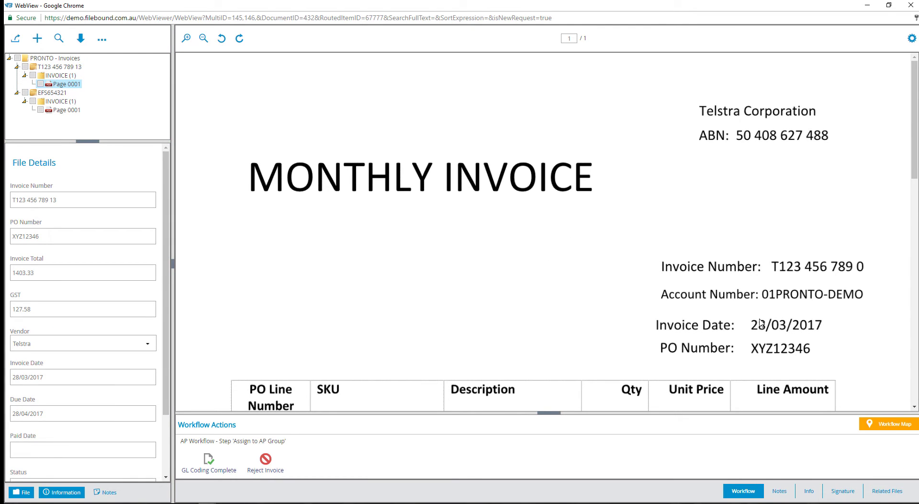
scroll(817, 340, "down", 3)
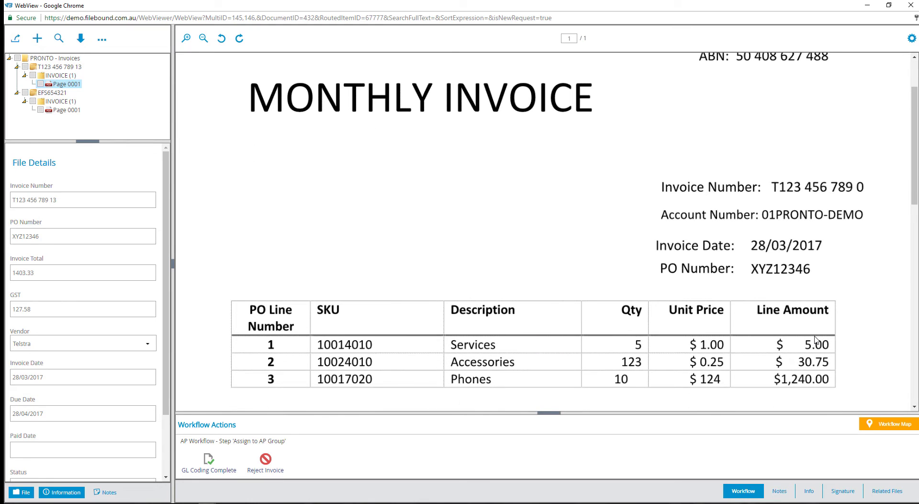
left_click(887, 491)
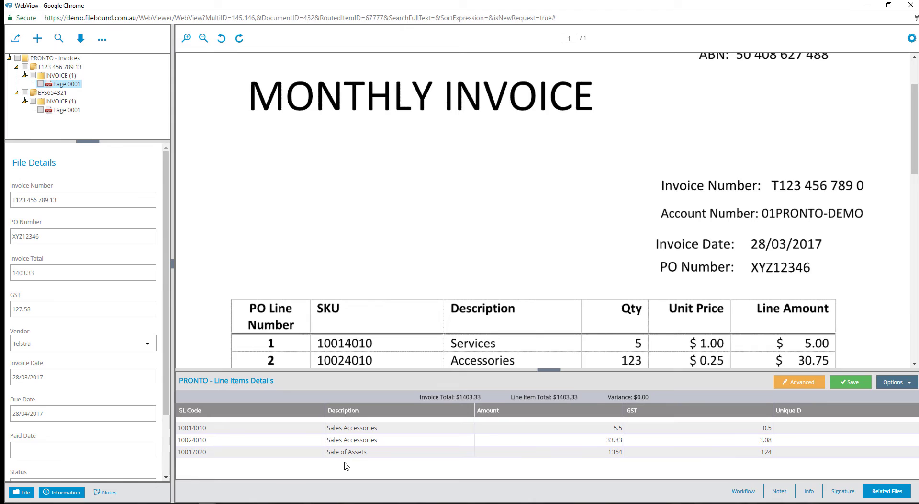
Step: Route the Telstra invoice onward with the GL Coding Complete workflow action and close the viewer
left_click(744, 491)
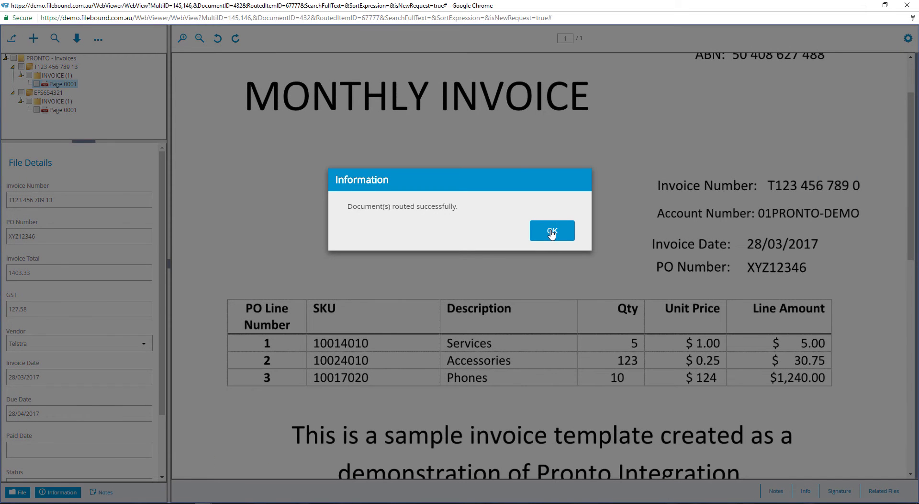
left_click(552, 233)
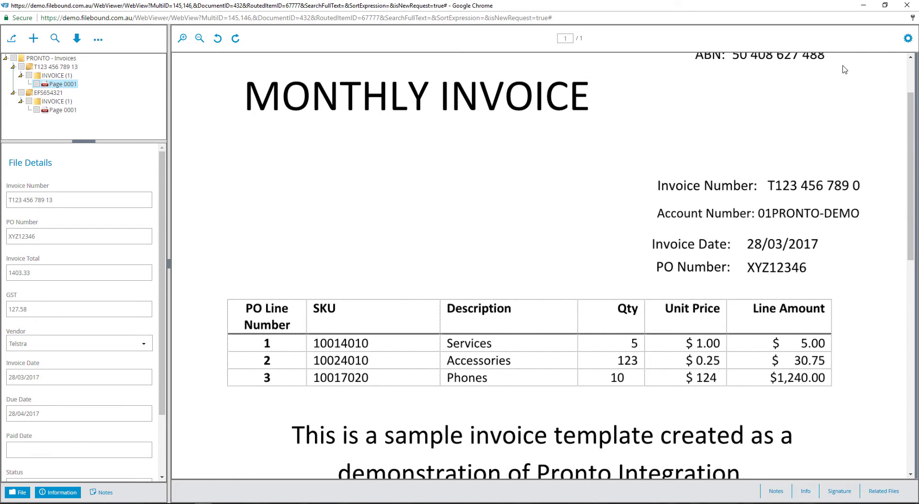
left_click(905, 9)
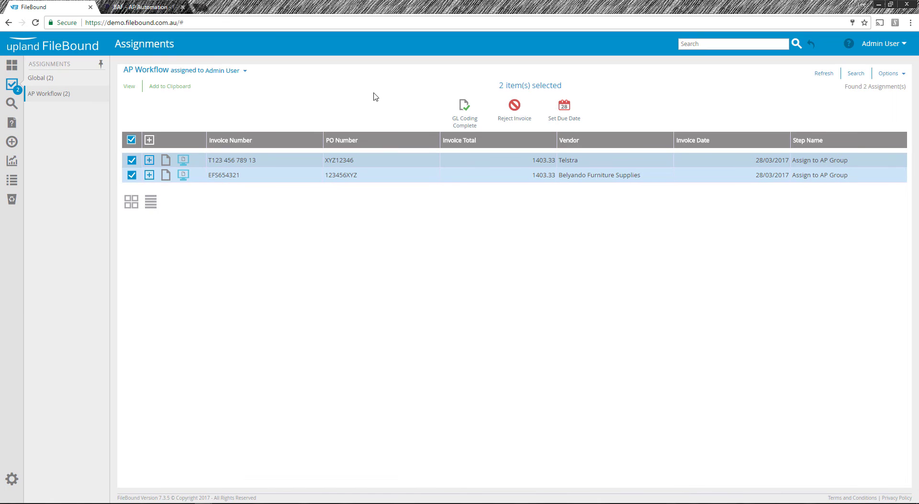
Step: Search the PRONTO - Invoices project to list its files and their statuses
left_click(11, 106)
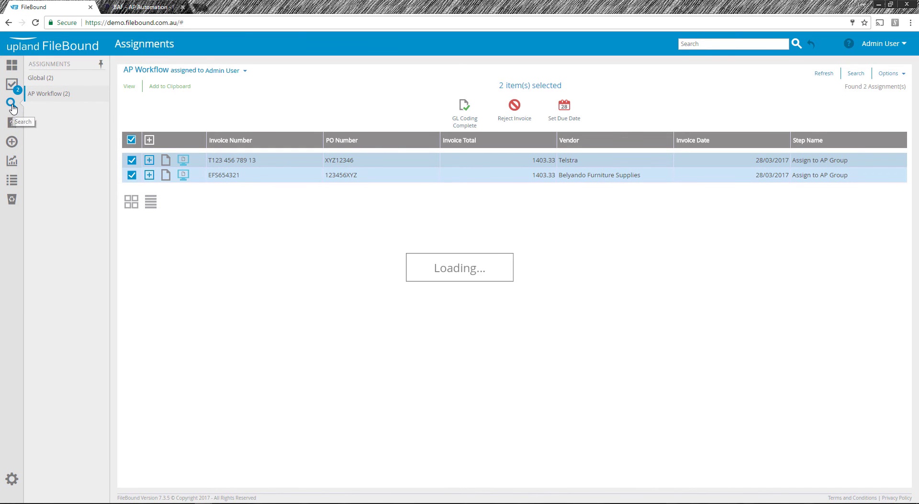
left_click(545, 347)
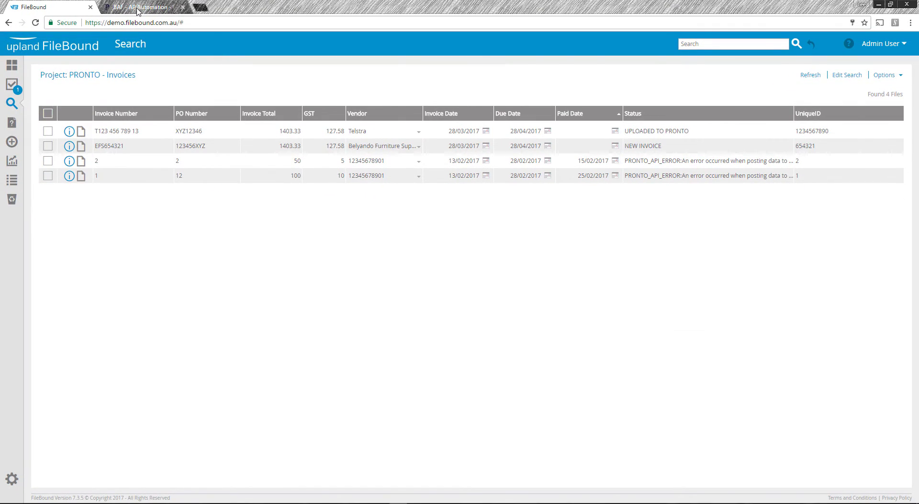
Step: Switch to Pronto Xi, leave the Belyando transactions, find supplier TELSTRA and list its transactions
left_click(139, 7)
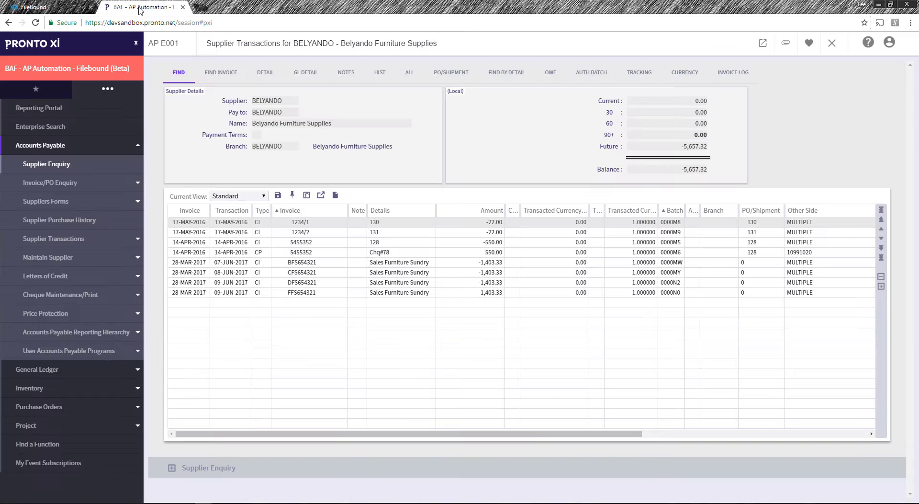
left_click(834, 45)
left_click(184, 73)
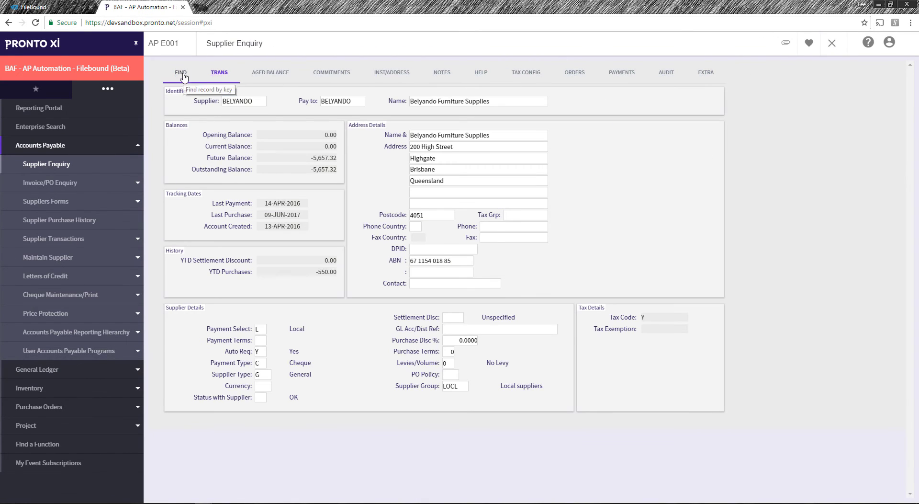
type("TELSTRA")
key("Return")
left_click(217, 76)
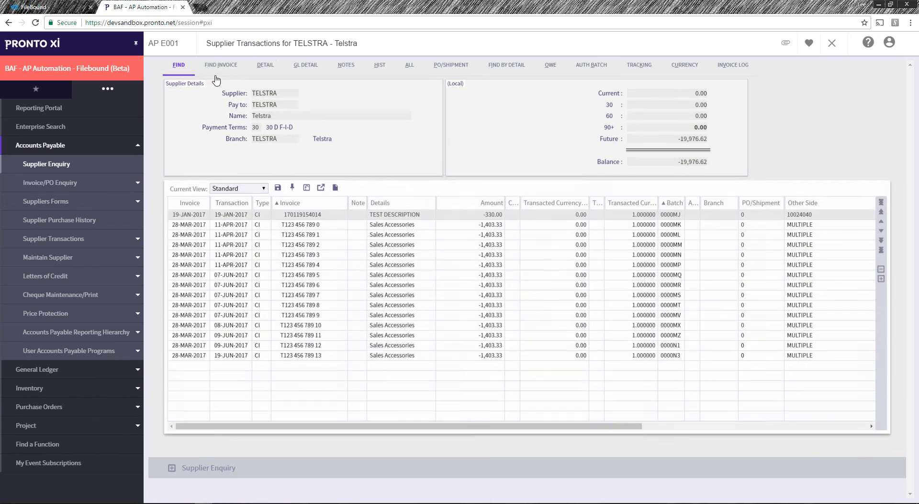
left_click(319, 365)
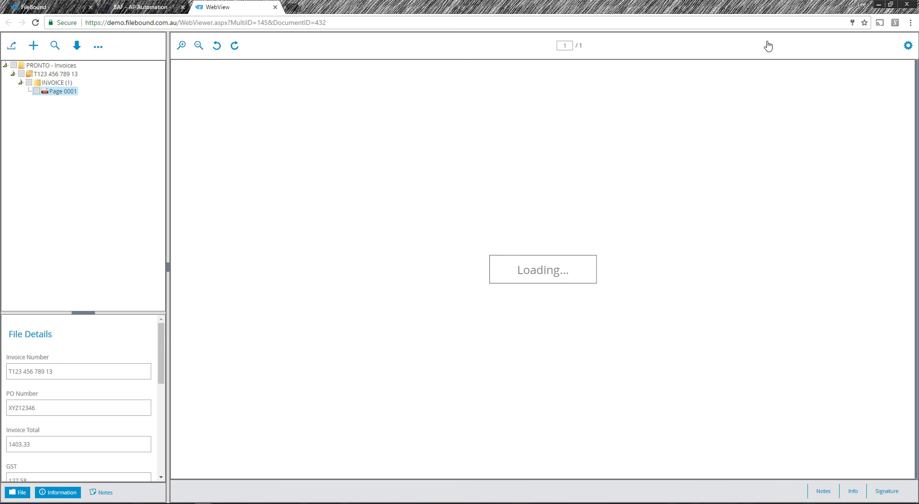
scroll(795, 173, "down", 7)
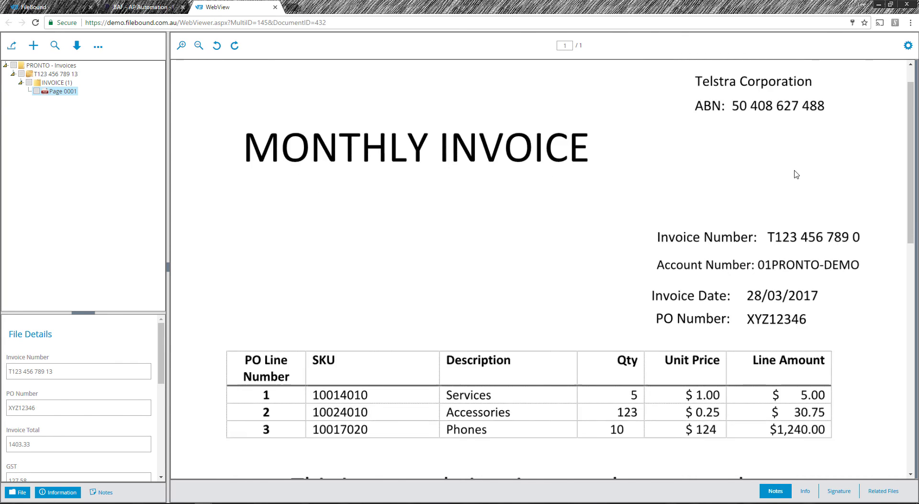
scroll(795, 174, "up", 7)
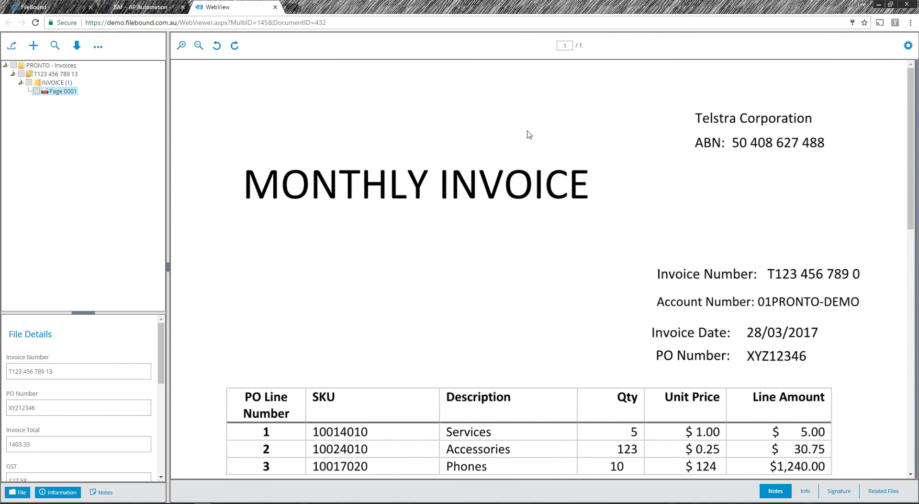
left_click(139, 7)
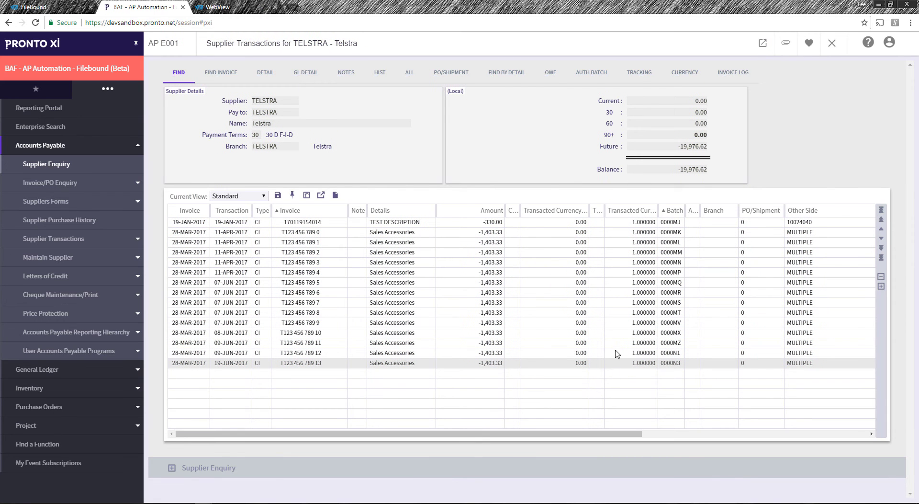